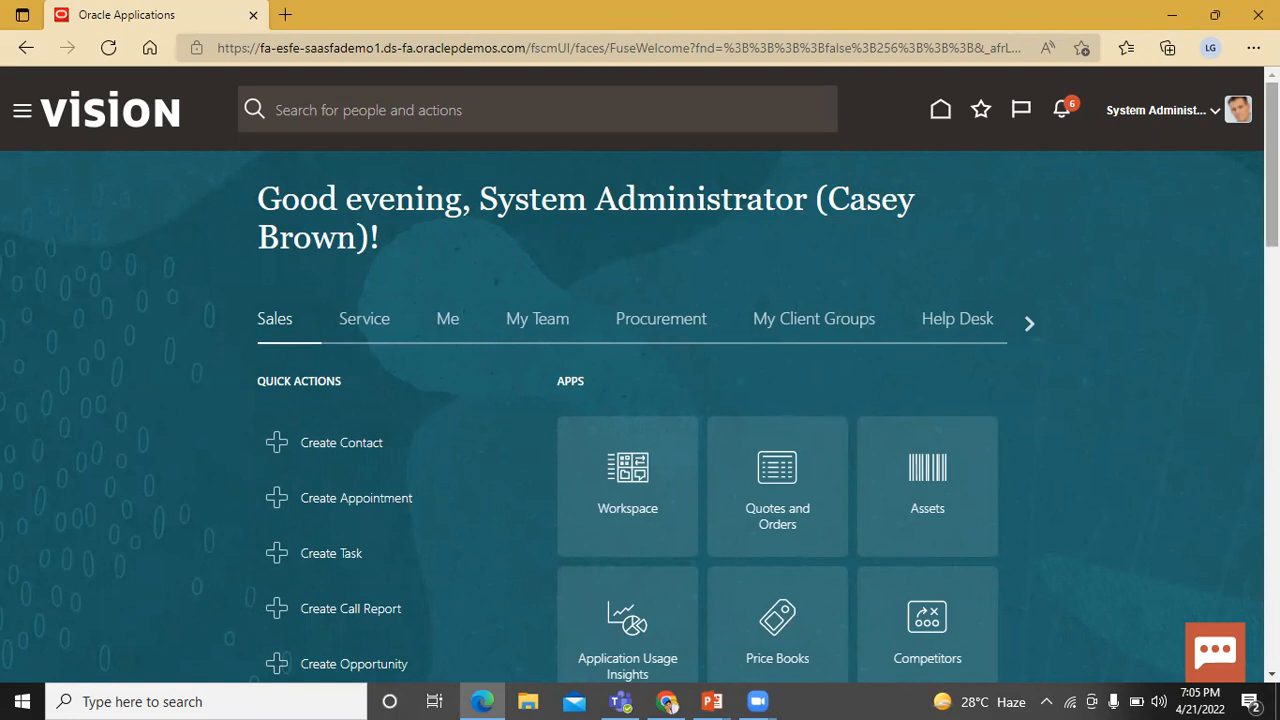
- Open the Business Plans work area from the Sales section of the navigator
{"action": "scroll", "coordinate": [640, 400], "scroll_direction": "down", "scroll_amount": 3}
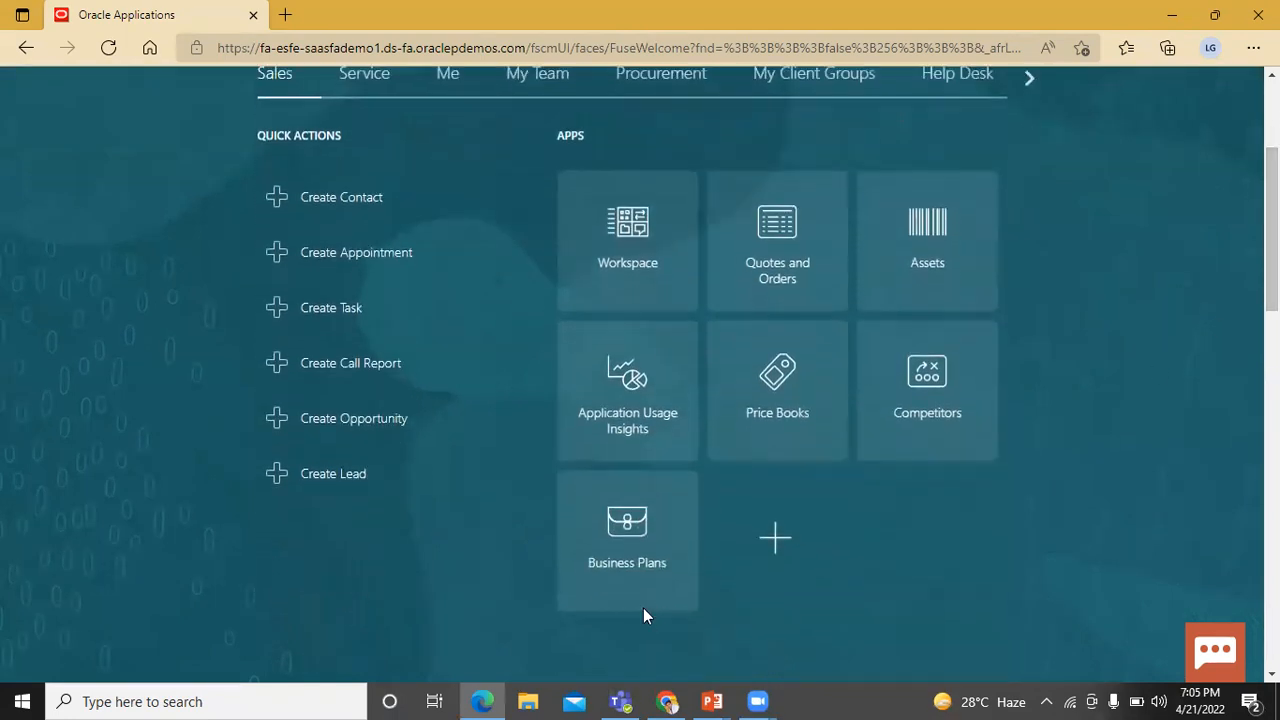
{"action": "scroll", "coordinate": [640, 400], "scroll_direction": "up", "scroll_amount": 3}
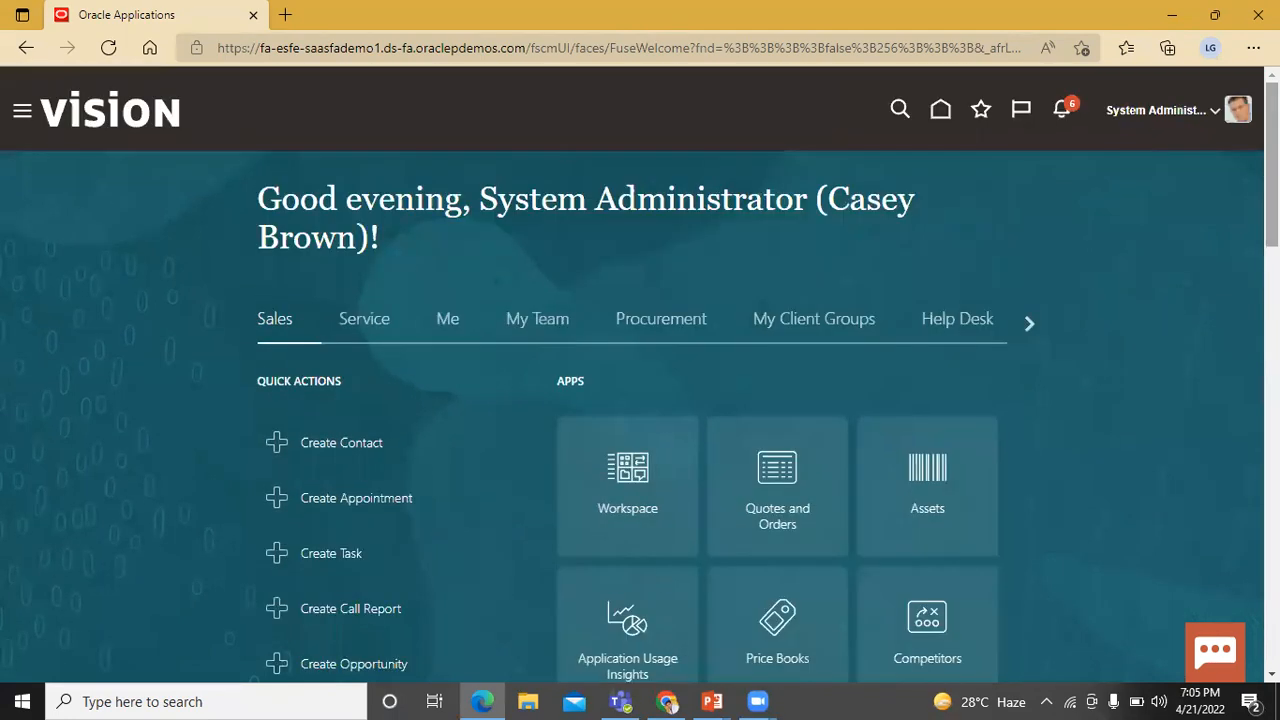
{"action": "left_click", "coordinate": [20, 114]}
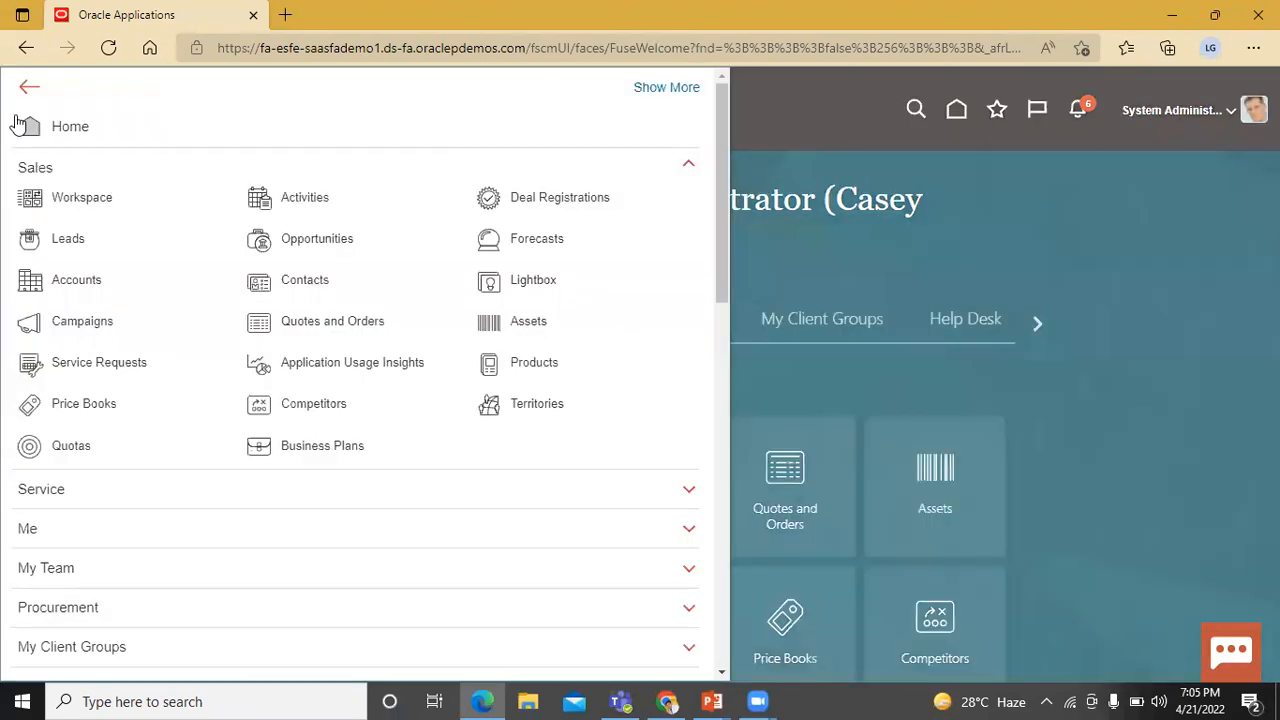
{"action": "left_click", "coordinate": [93, 167]}
{"action": "left_click", "coordinate": [94, 166]}
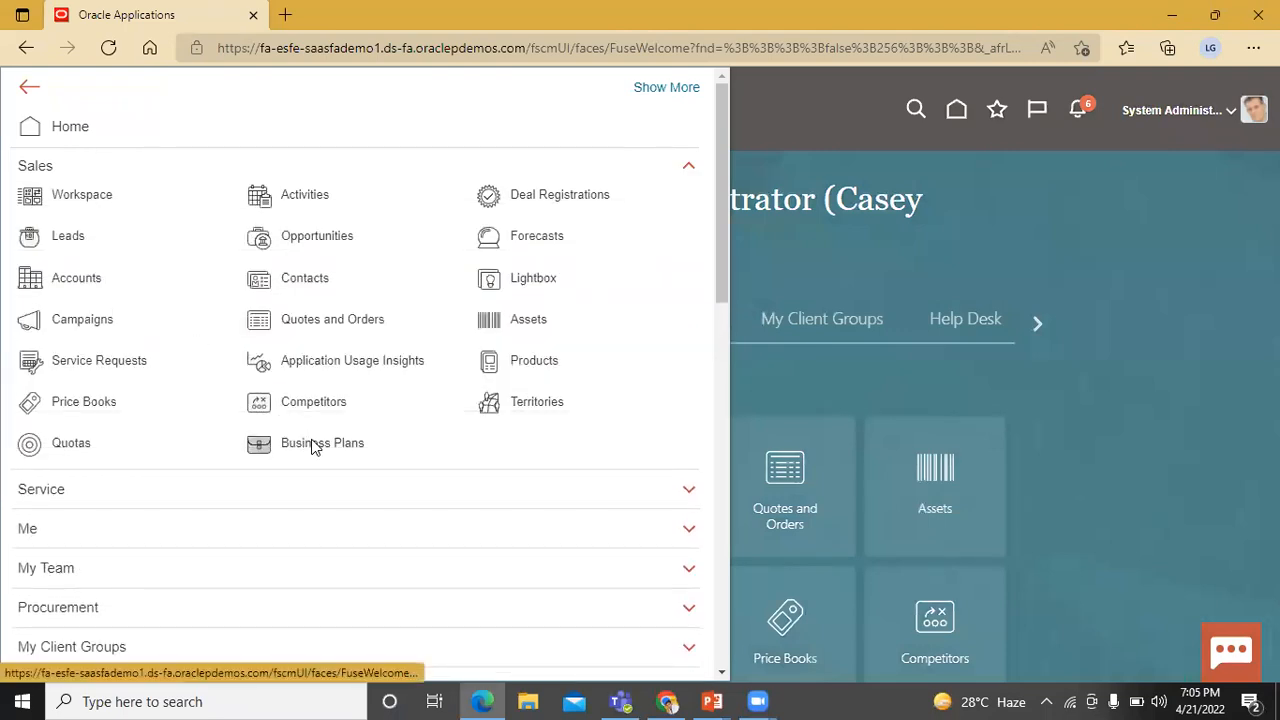
{"action": "left_click", "coordinate": [312, 446]}
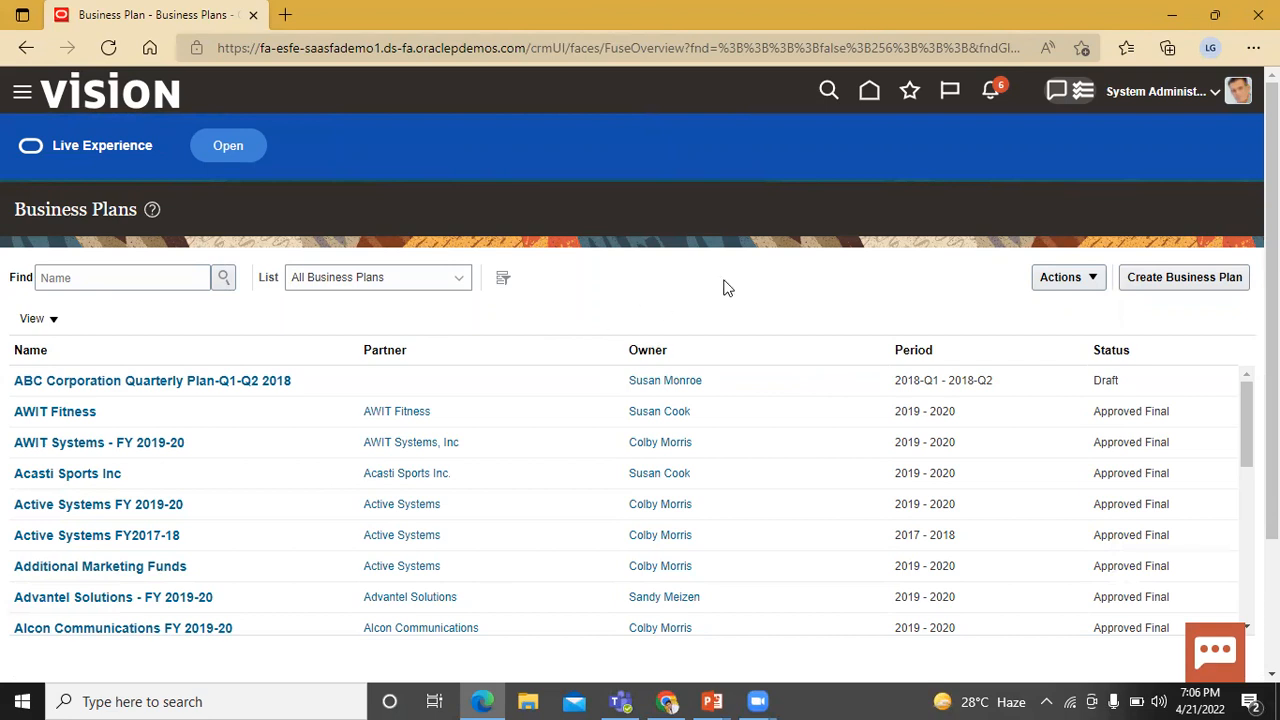
- Start a new business plan named BISP Business Plan
{"action": "left_click", "coordinate": [1188, 281]}
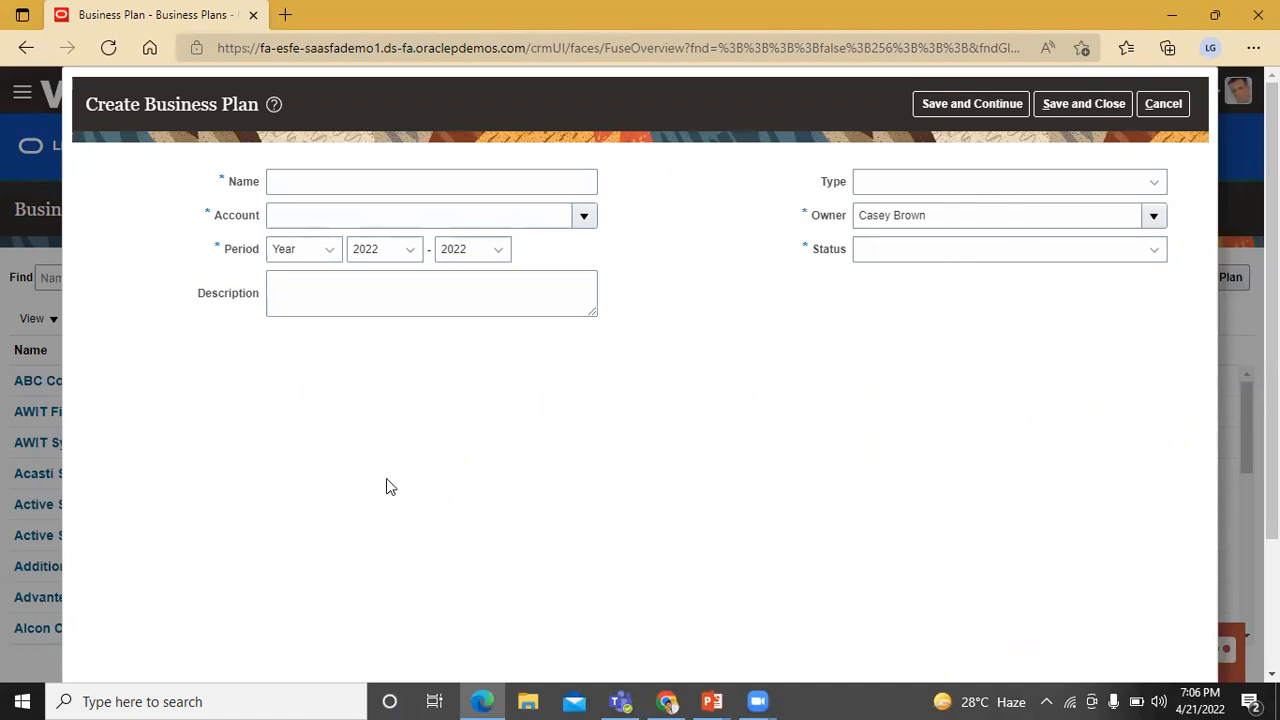
{"action": "left_click", "coordinate": [404, 183]}
{"action": "type", "text": "BI"}
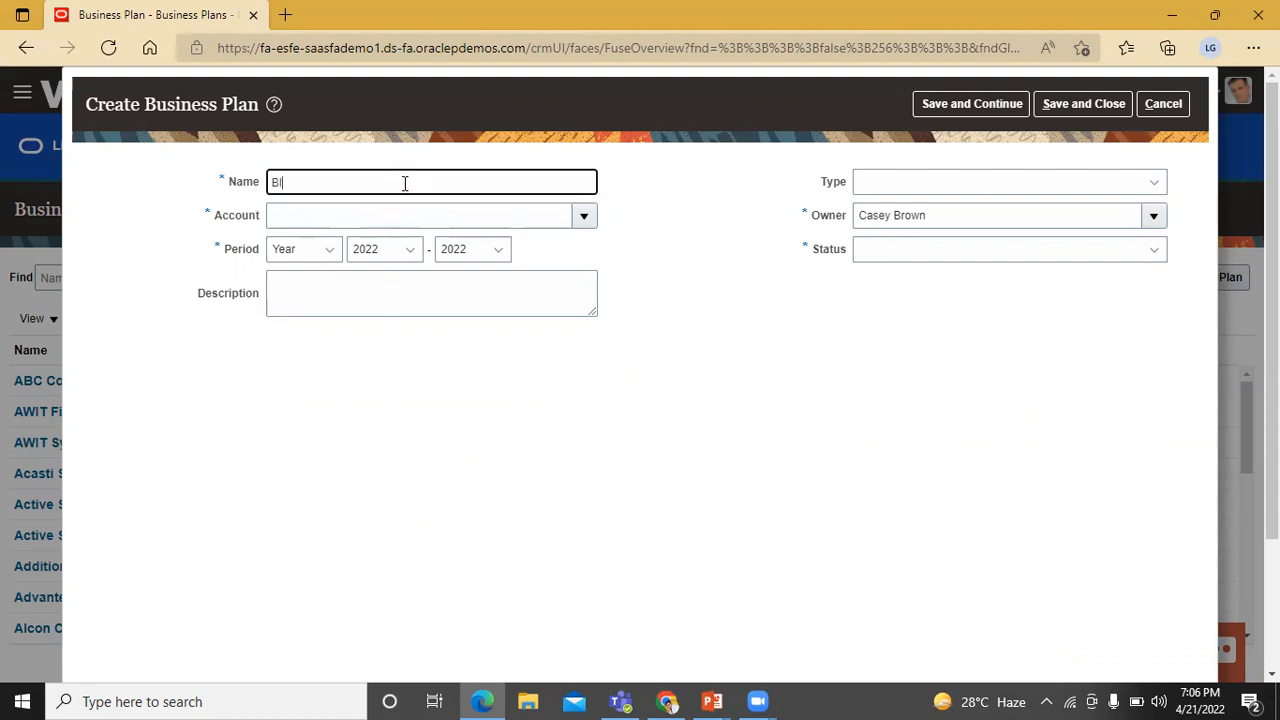
{"action": "type", "text": "SP Business Plan"}
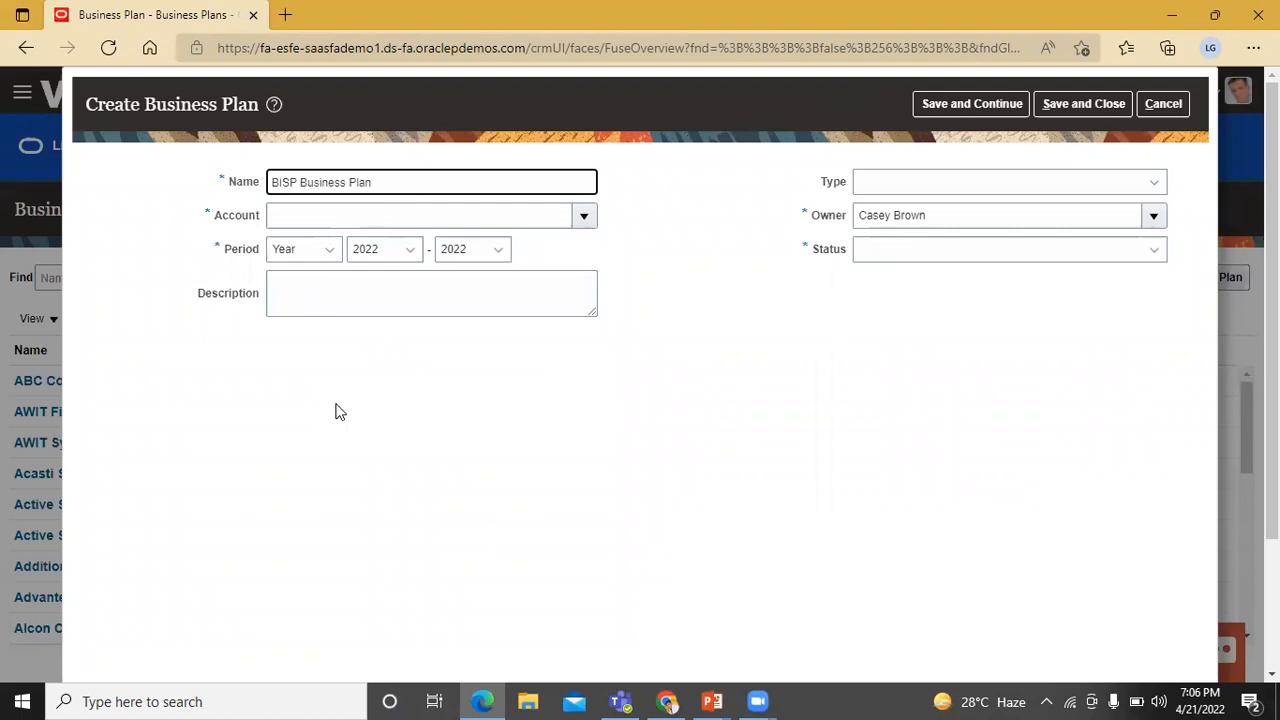
- Set the plan's account to BISP and its yearly period to run from 2022 to 2023
{"action": "left_click", "coordinate": [583, 216]}
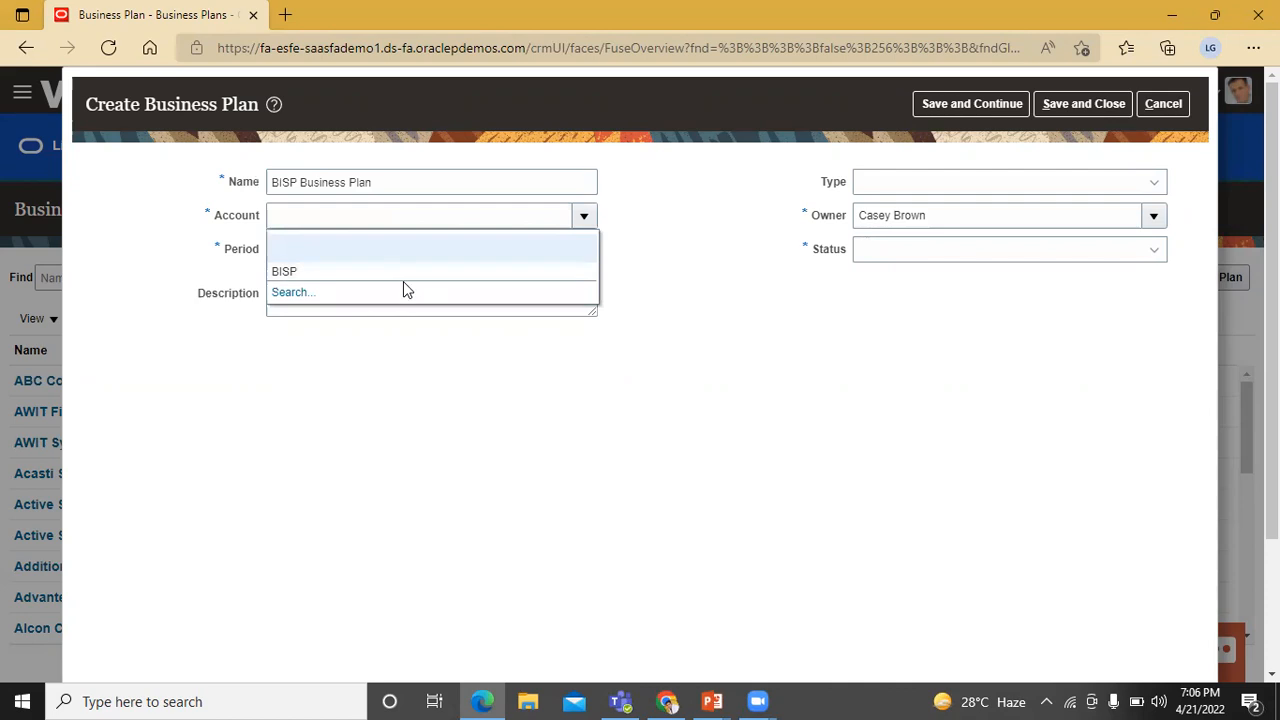
{"action": "left_click", "coordinate": [288, 271]}
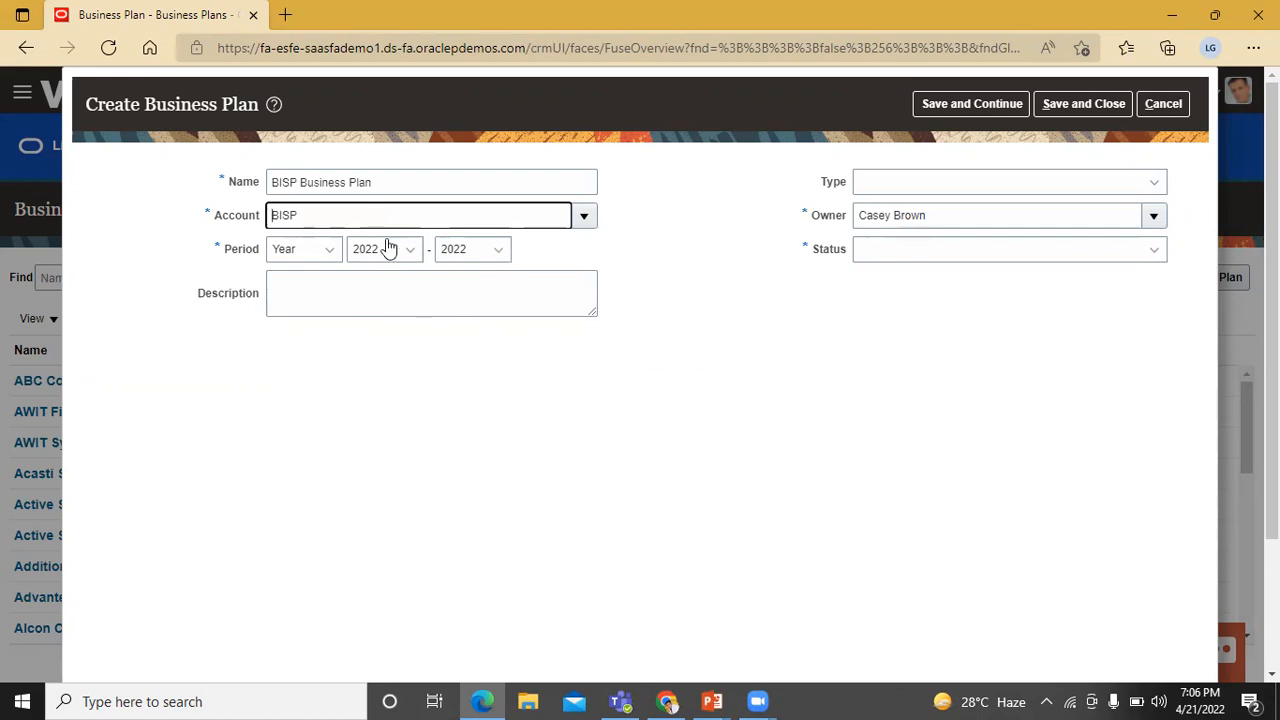
{"action": "left_click", "coordinate": [338, 256]}
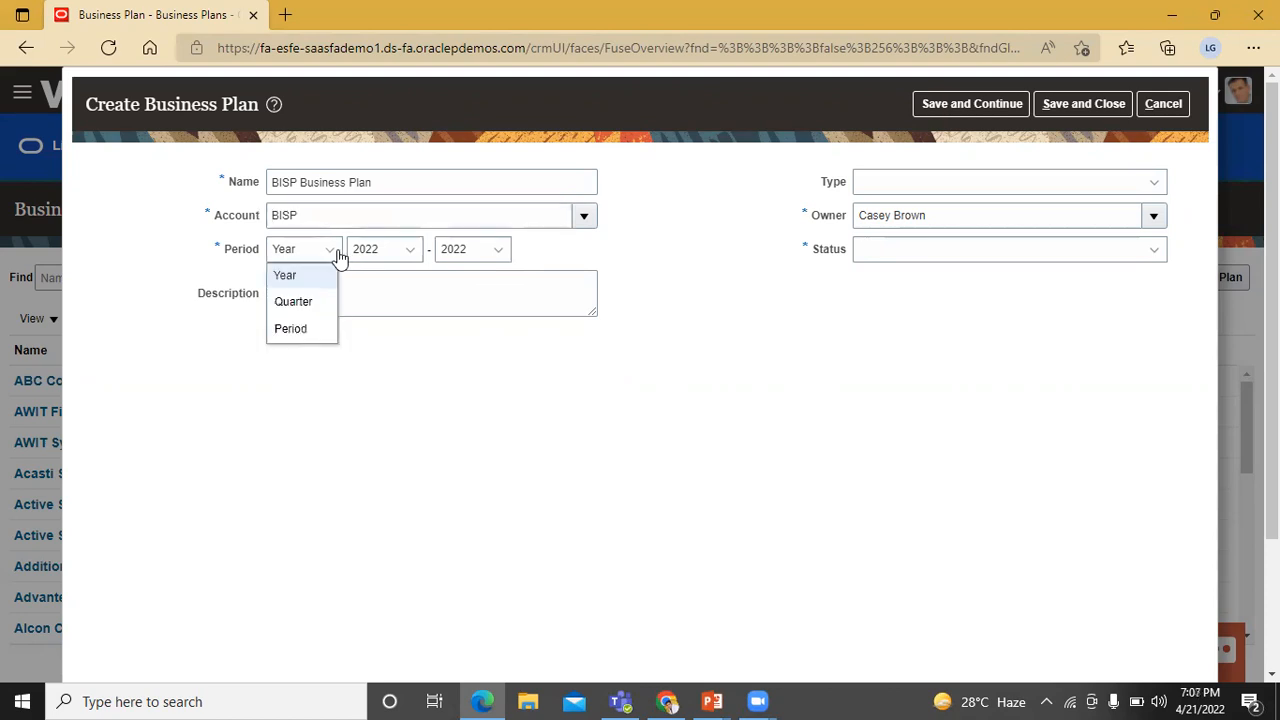
{"action": "left_click", "coordinate": [387, 364]}
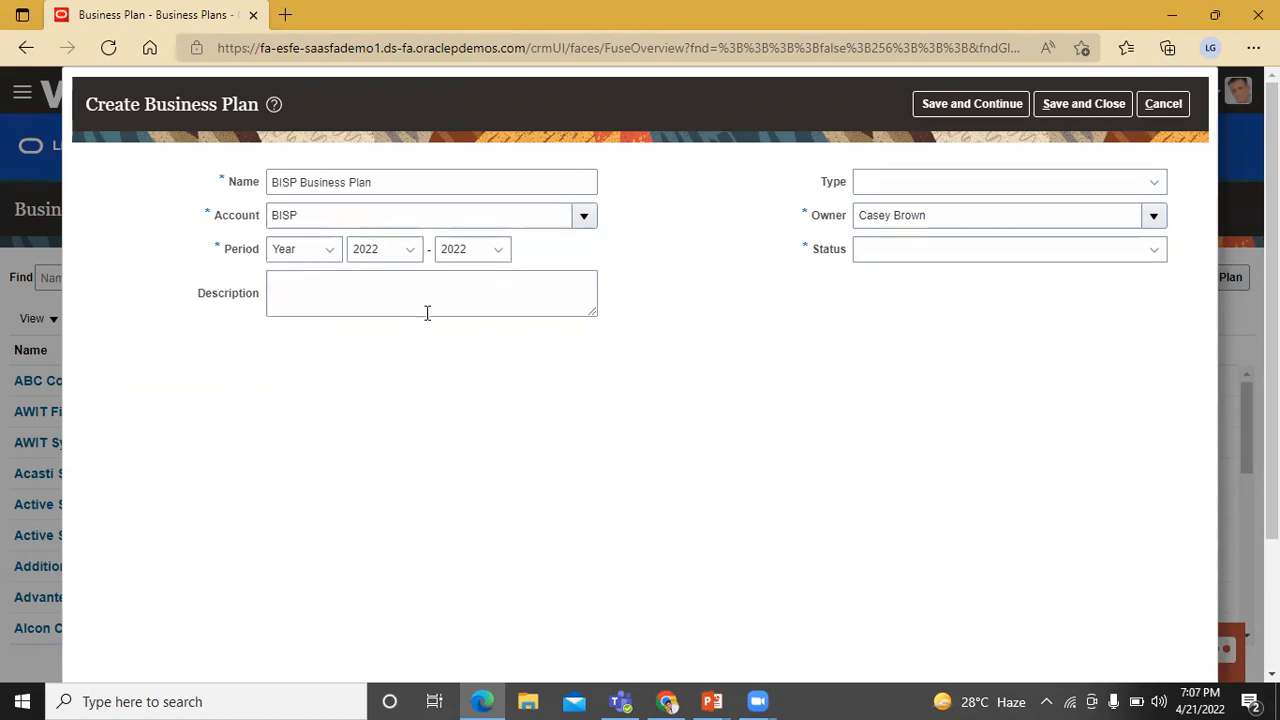
{"action": "left_click", "coordinate": [500, 252]}
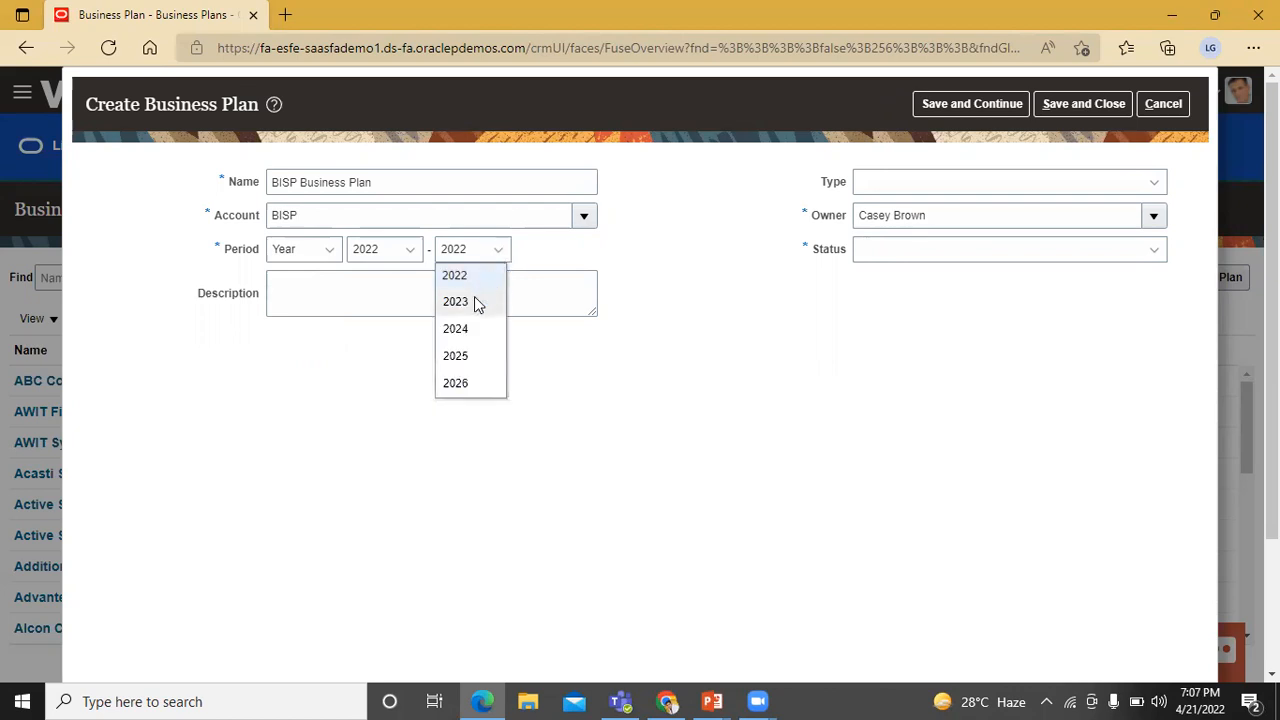
{"action": "left_click", "coordinate": [474, 300]}
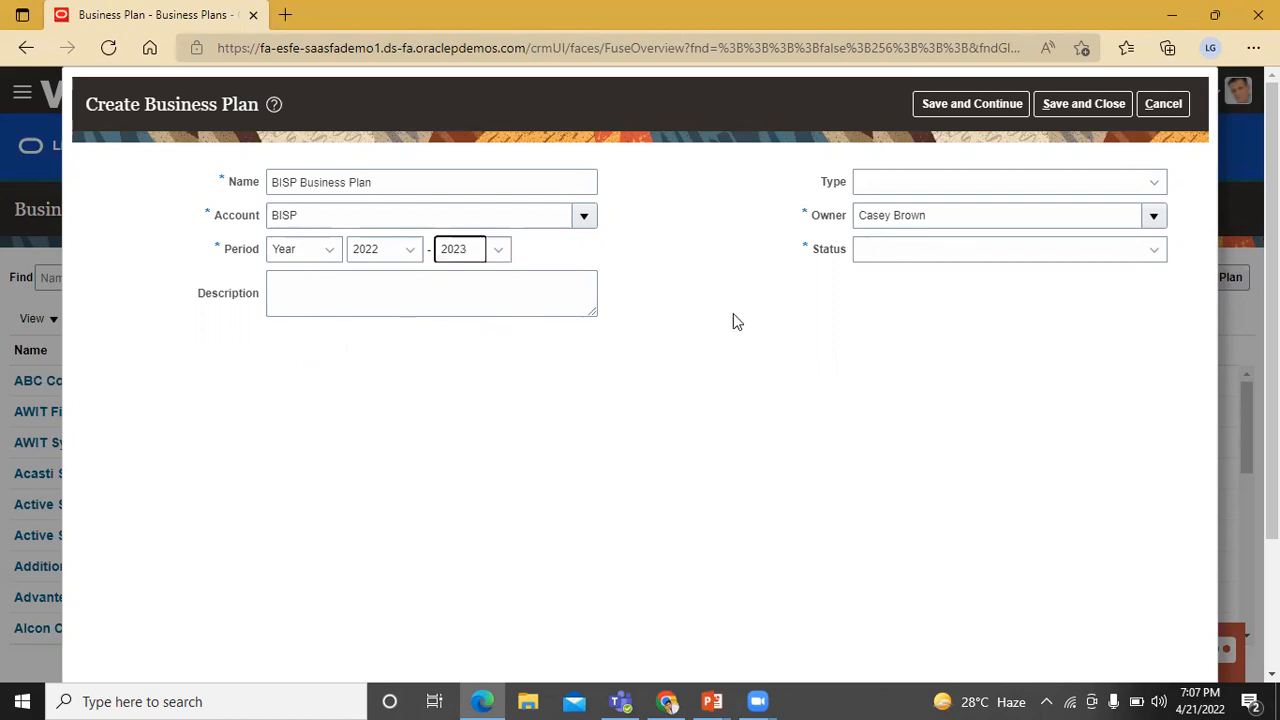
- Set the plan type to Global and status to Draft, then save and close the plan
{"action": "left_click", "coordinate": [991, 184]}
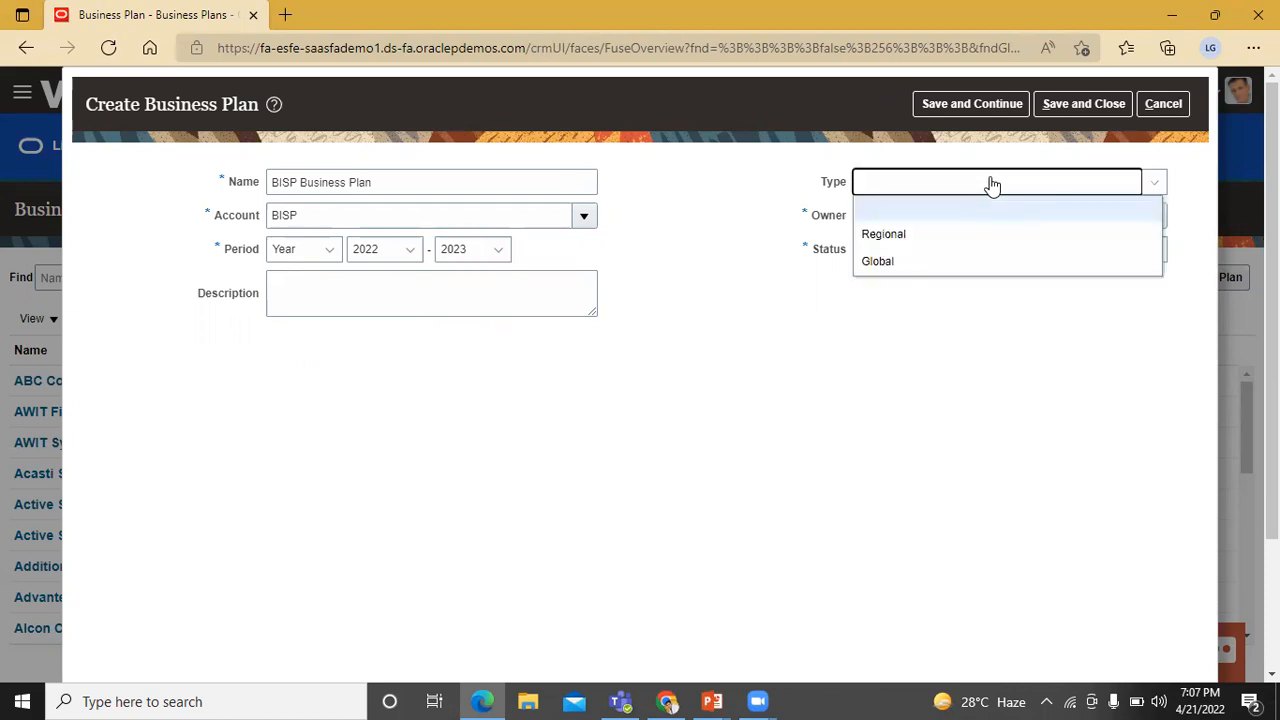
{"action": "left_click", "coordinate": [921, 263]}
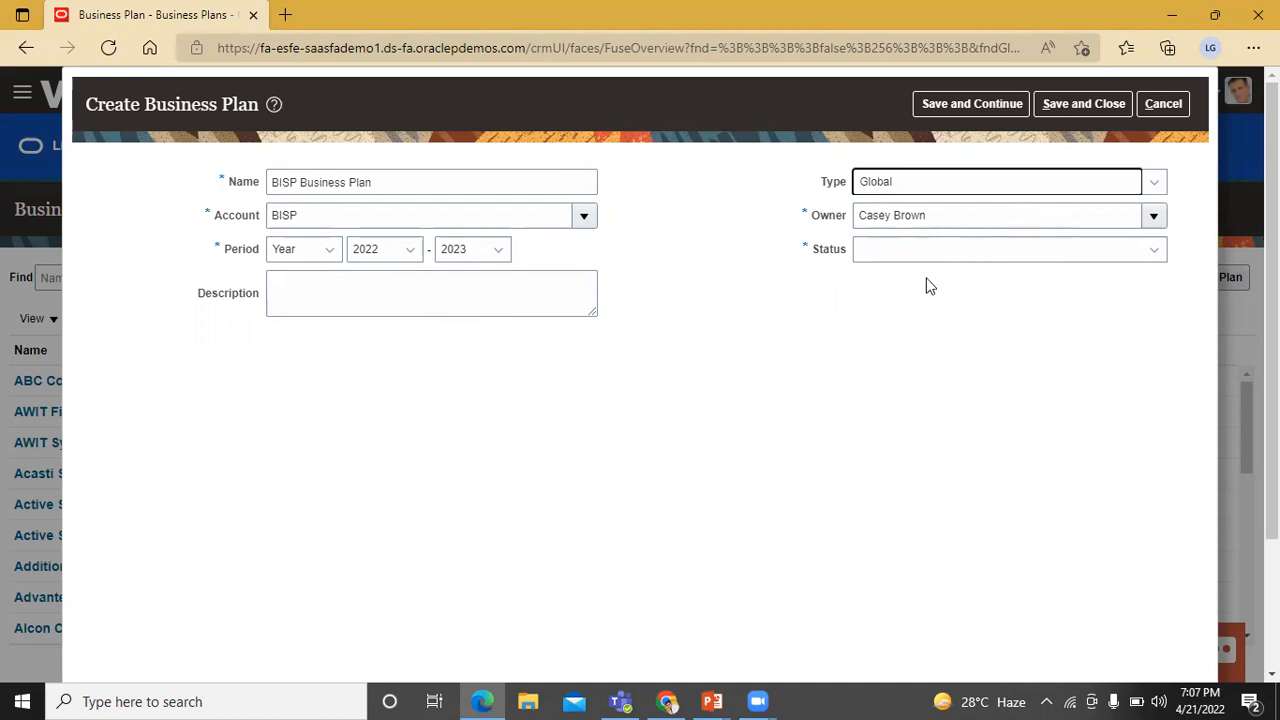
{"action": "left_click", "coordinate": [1072, 255]}
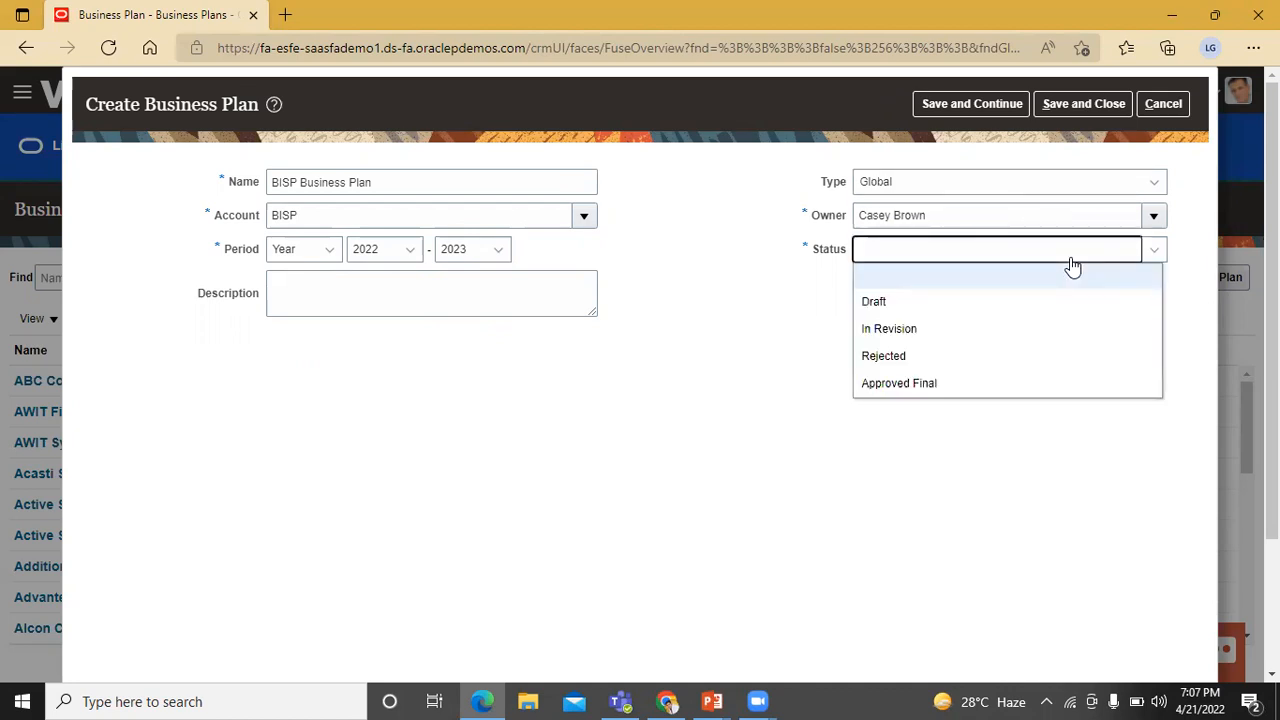
{"action": "left_click", "coordinate": [926, 309]}
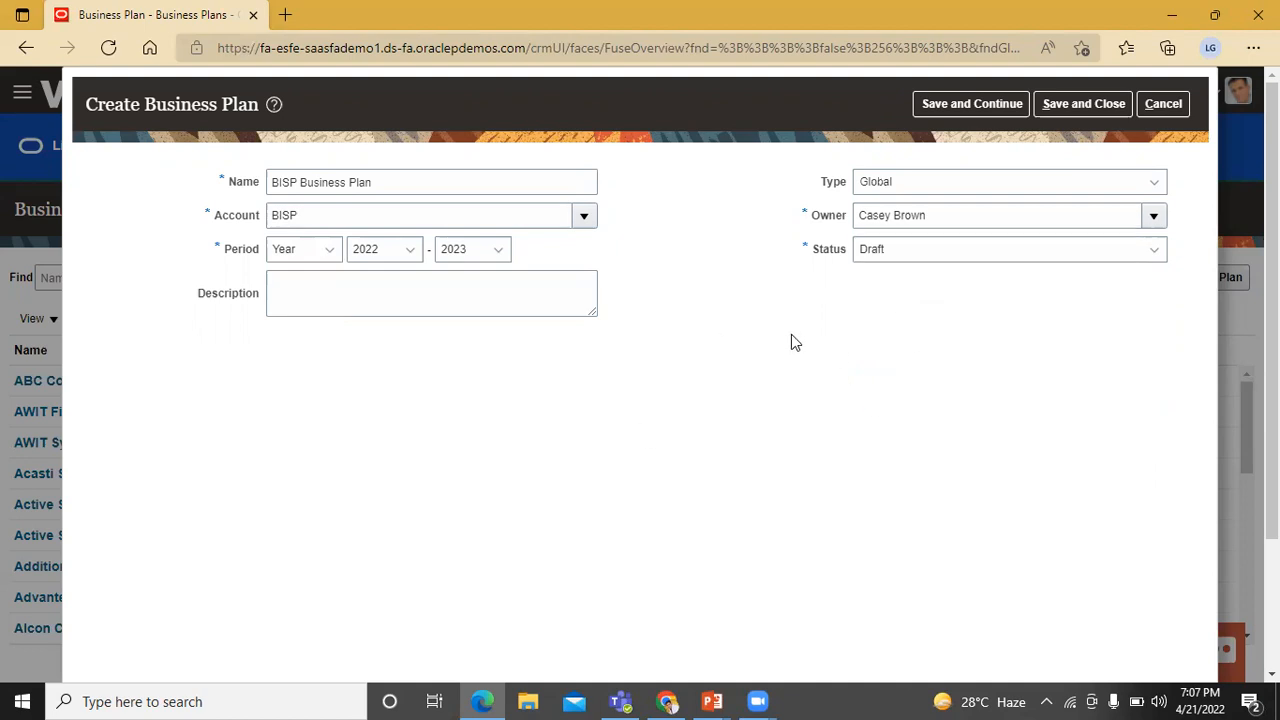
{"action": "left_click", "coordinate": [1097, 107]}
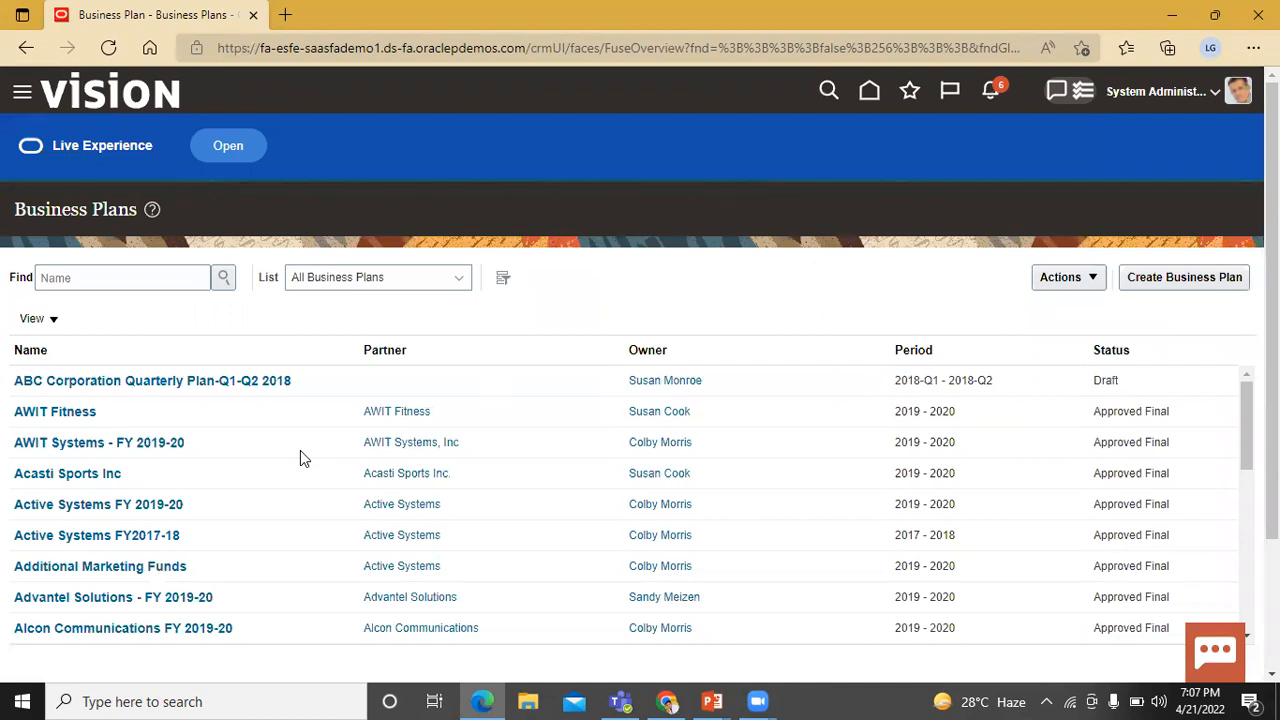
- Open BISP Business Plan from the business plans list
{"action": "scroll", "coordinate": [303, 458], "scroll_direction": "down", "scroll_amount": 5}
{"action": "scroll", "coordinate": [303, 458], "scroll_direction": "up", "scroll_amount": 3}
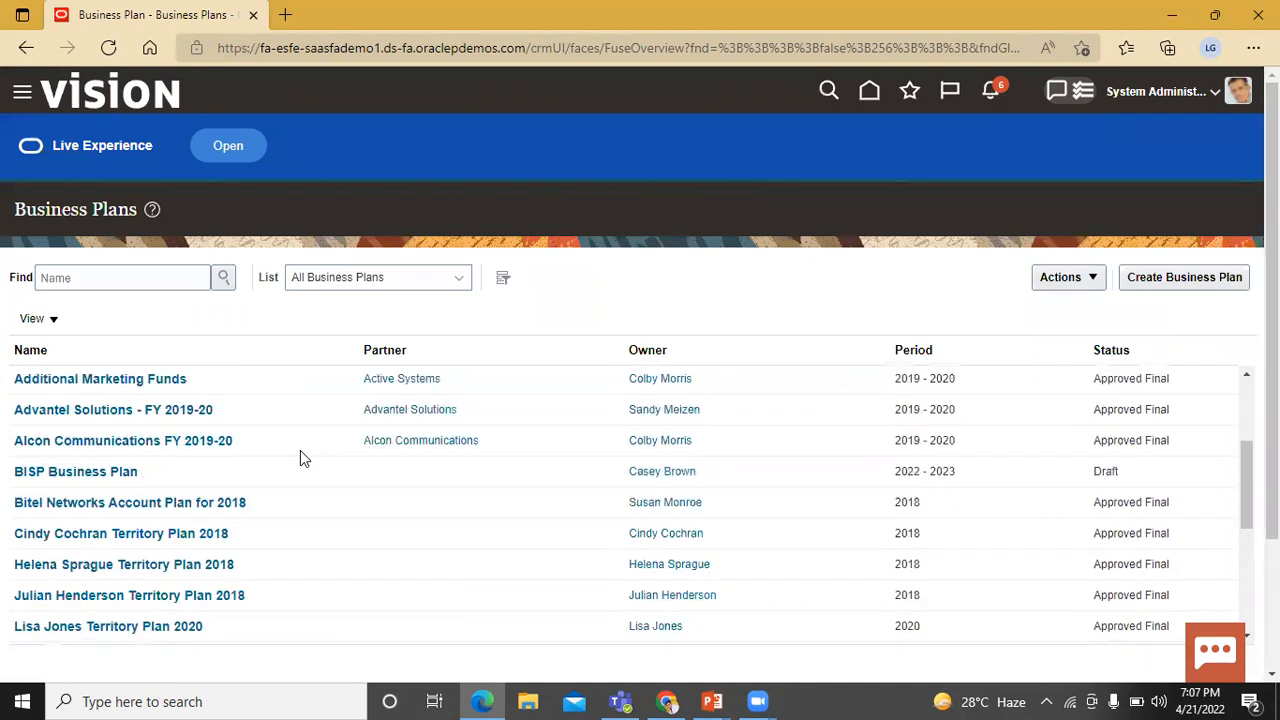
{"action": "scroll", "coordinate": [303, 458], "scroll_direction": "up", "scroll_amount": 1}
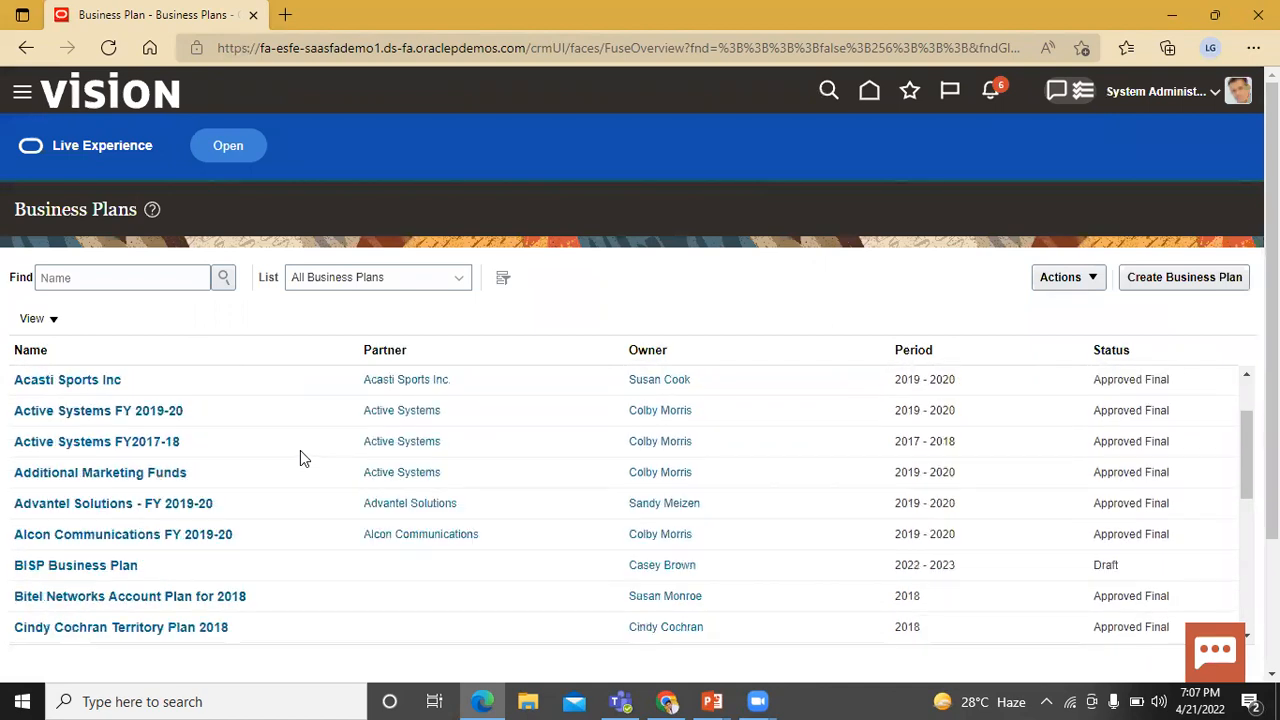
{"action": "left_click", "coordinate": [68, 567]}
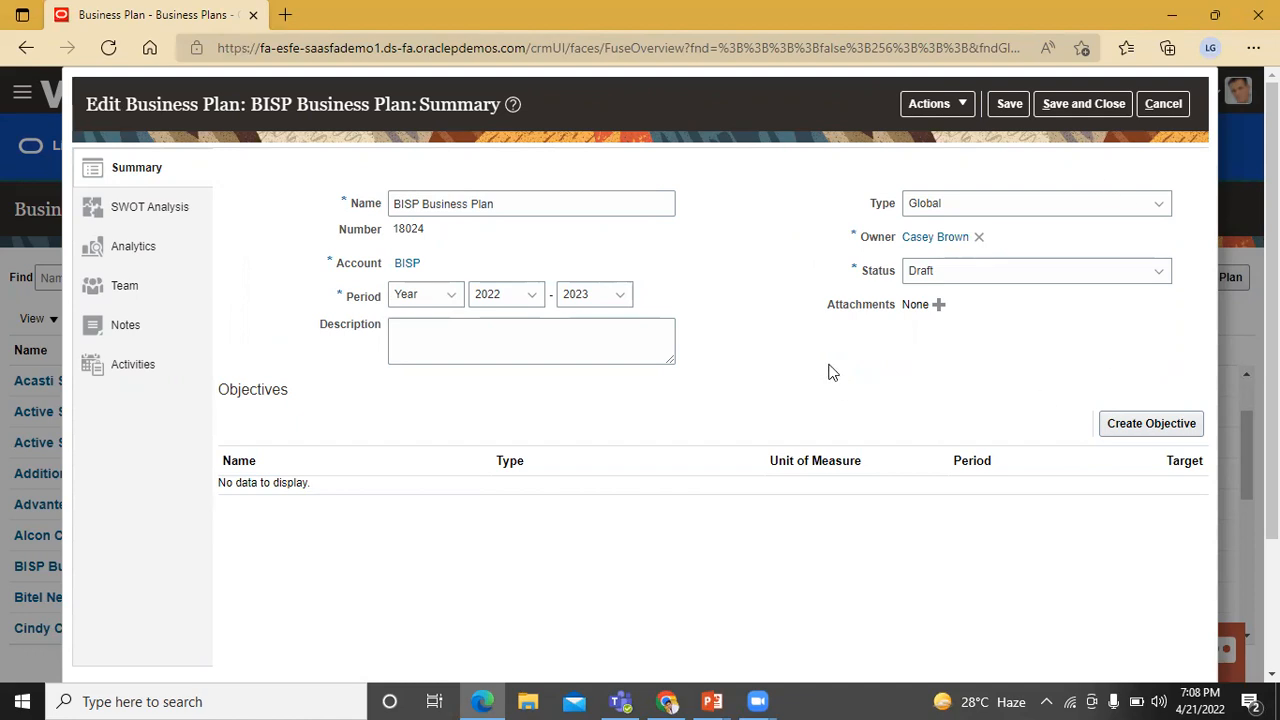
- Try adding a strength in the plan's SWOT Analysis, then remove the empty row
{"action": "left_click", "coordinate": [1137, 433]}
{"action": "left_click", "coordinate": [160, 208]}
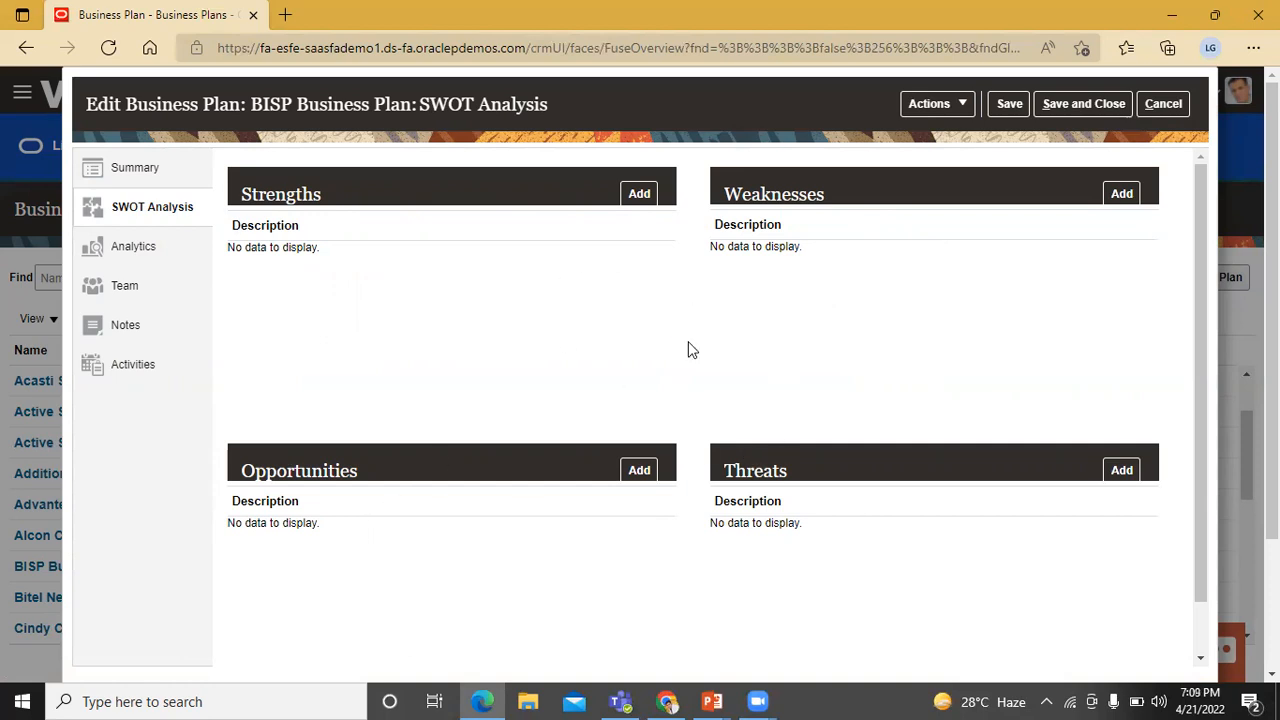
{"action": "left_click", "coordinate": [645, 194]}
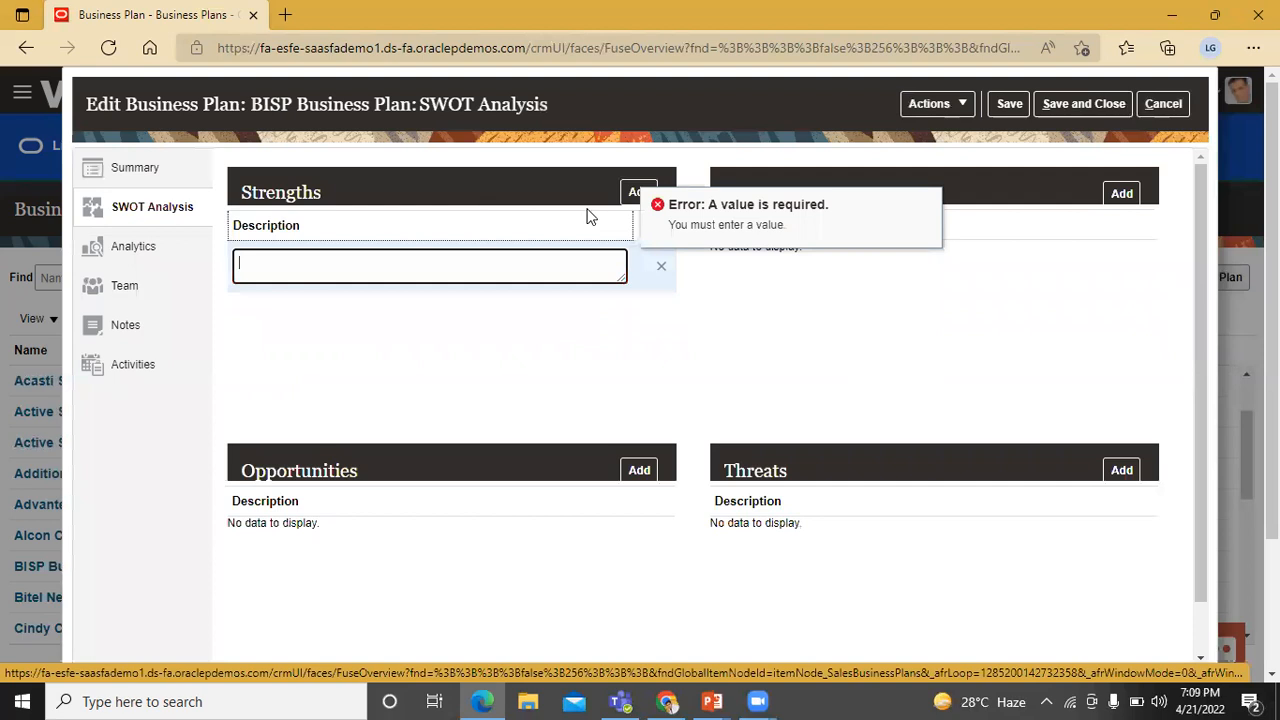
{"action": "left_click", "coordinate": [660, 266]}
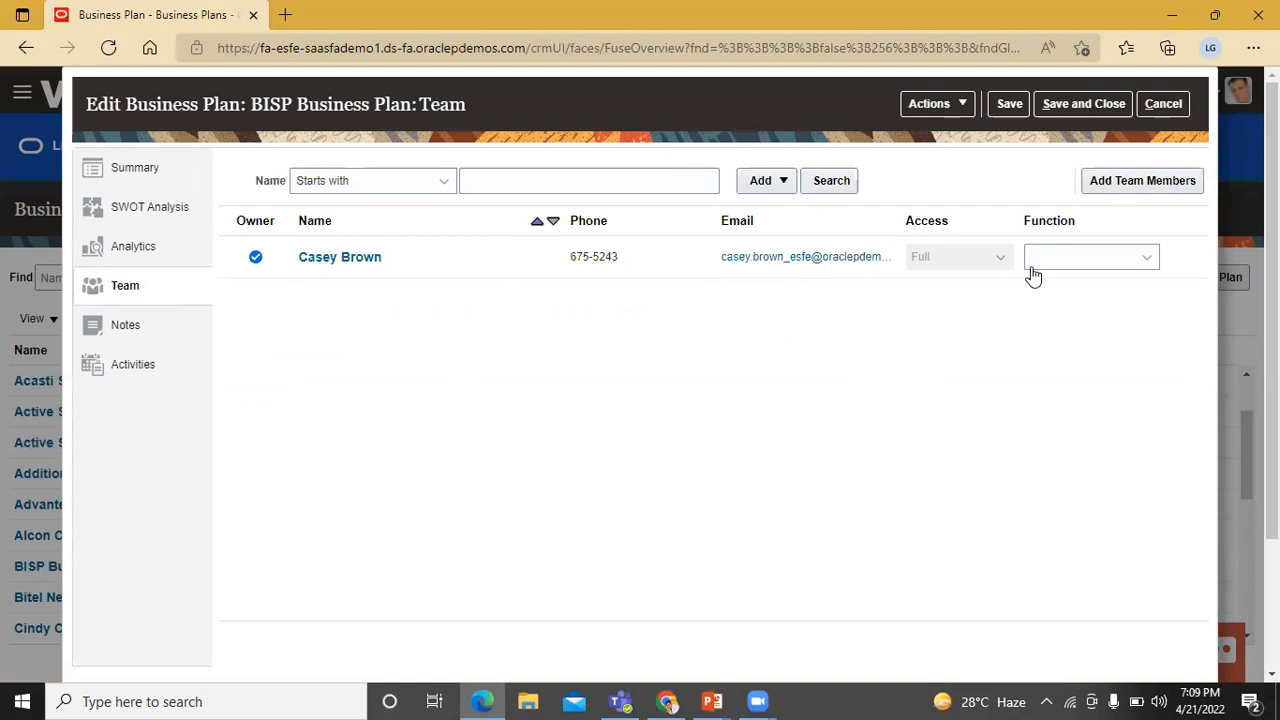
- Open the Add Team Members search on the plan's Team page and cancel it
{"action": "left_click", "coordinate": [1152, 183]}
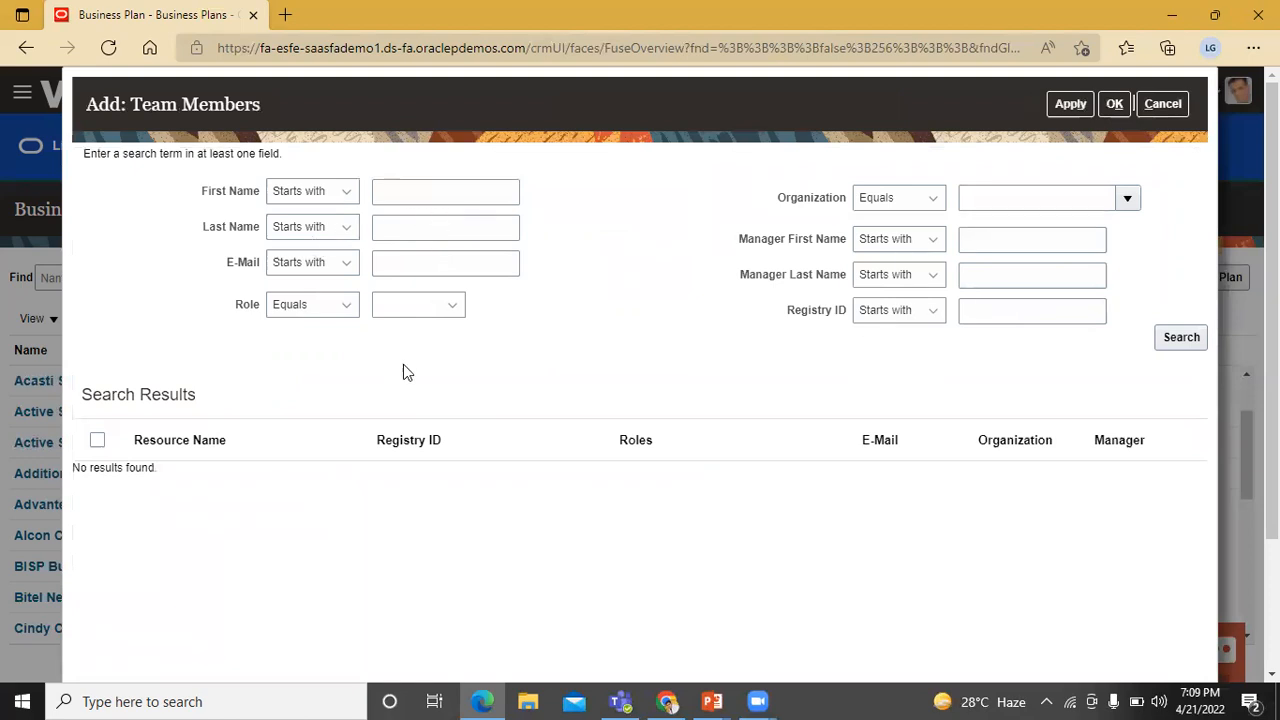
{"action": "left_click", "coordinate": [1164, 105]}
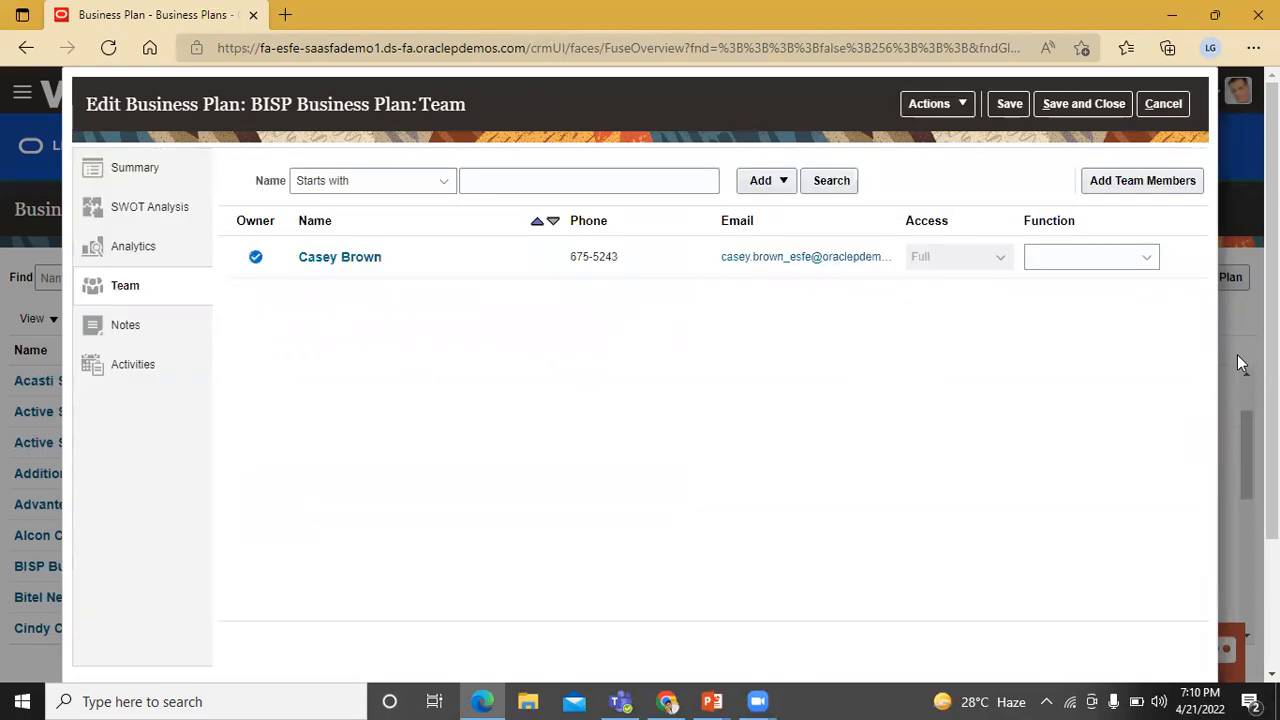
- Create a General note on the plan reading "This is My Business Plan." and save it
{"action": "left_click", "coordinate": [120, 328]}
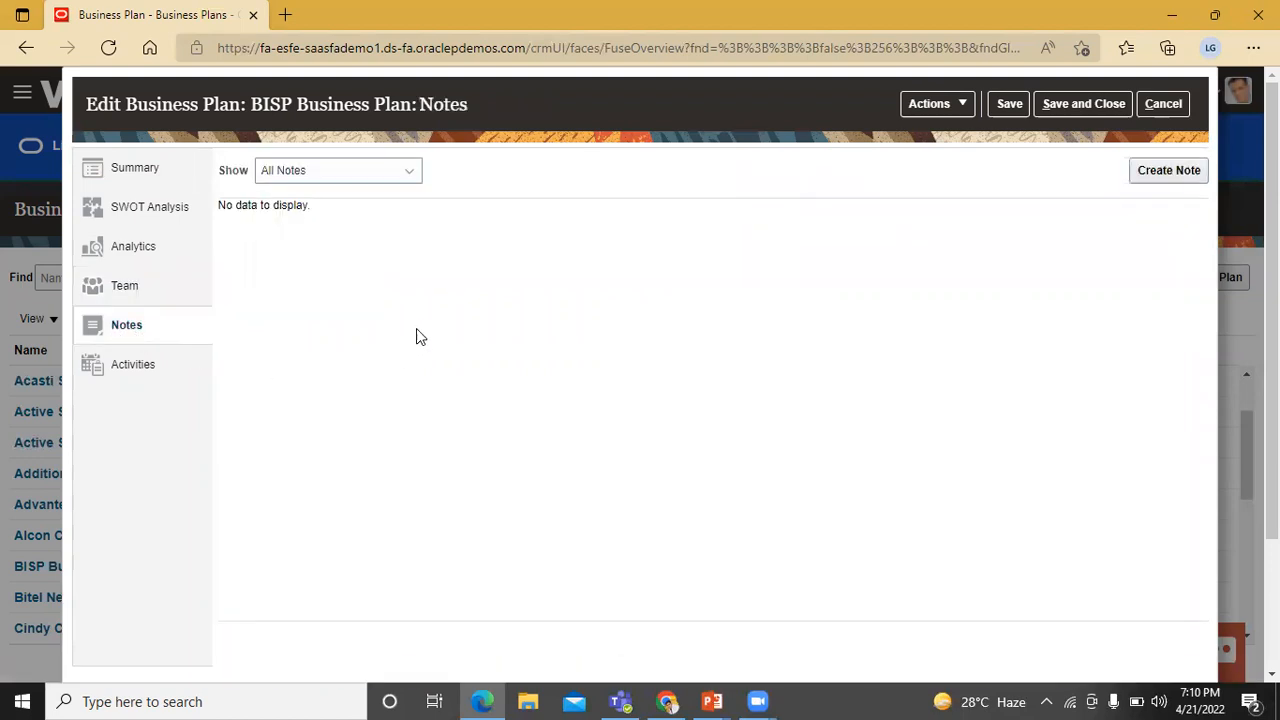
{"action": "left_click", "coordinate": [1163, 178]}
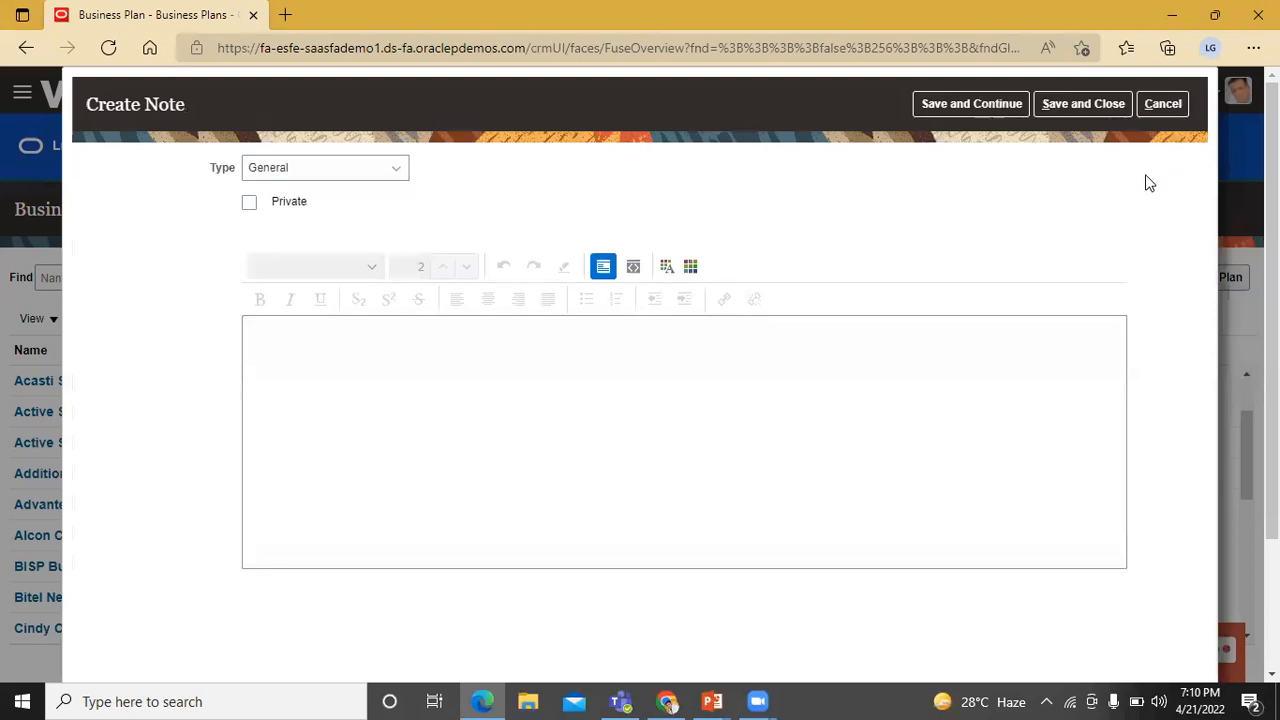
{"action": "left_click", "coordinate": [394, 173]}
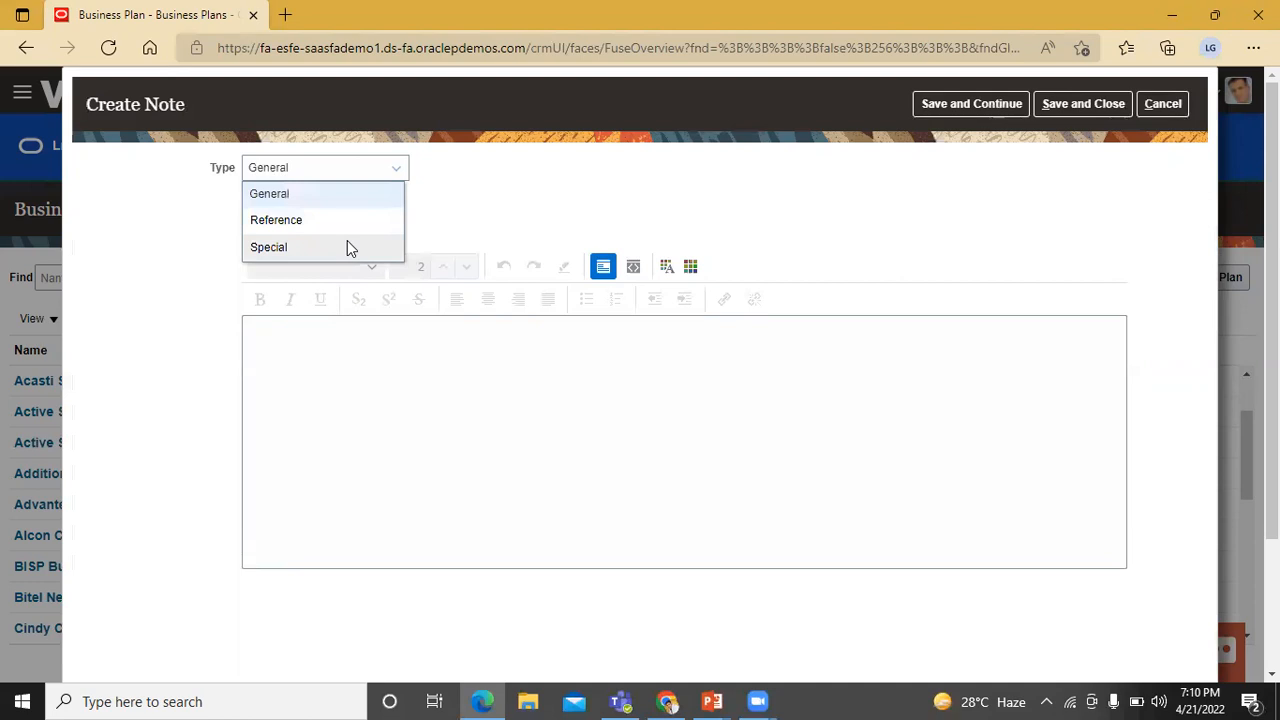
{"action": "left_click", "coordinate": [388, 197]}
{"action": "left_click", "coordinate": [392, 358]}
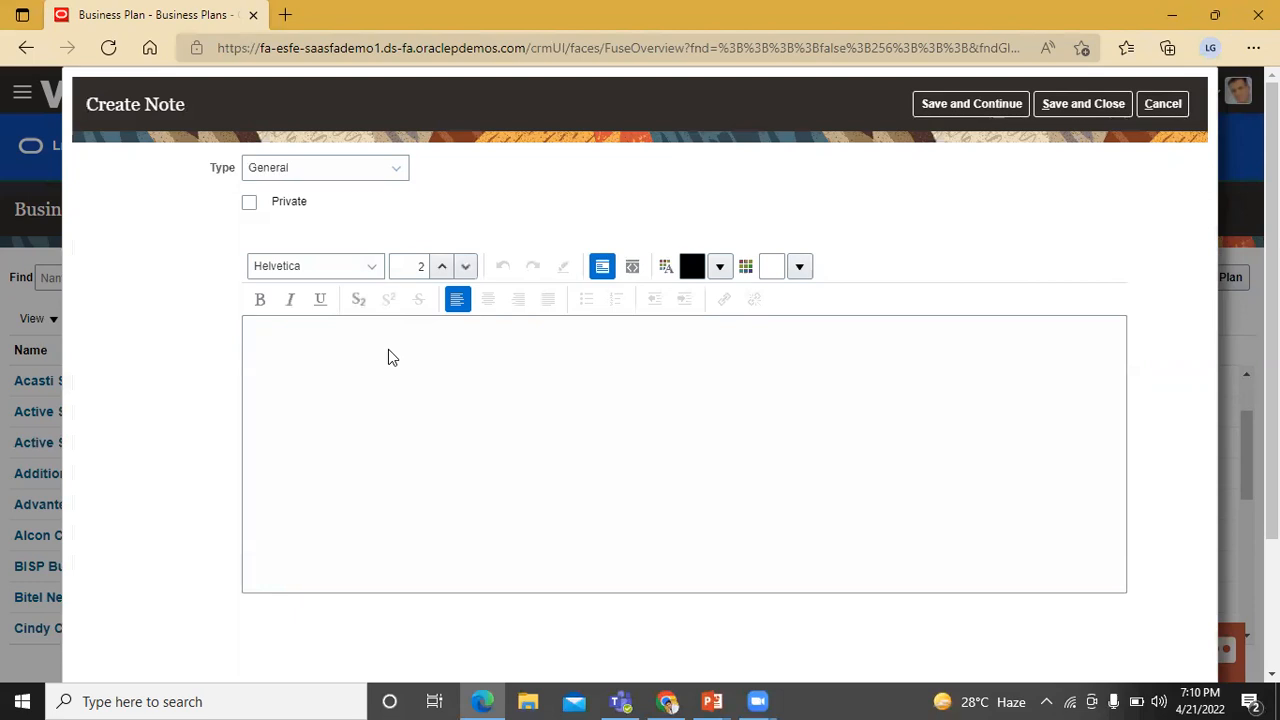
{"action": "type", "text": "This is"}
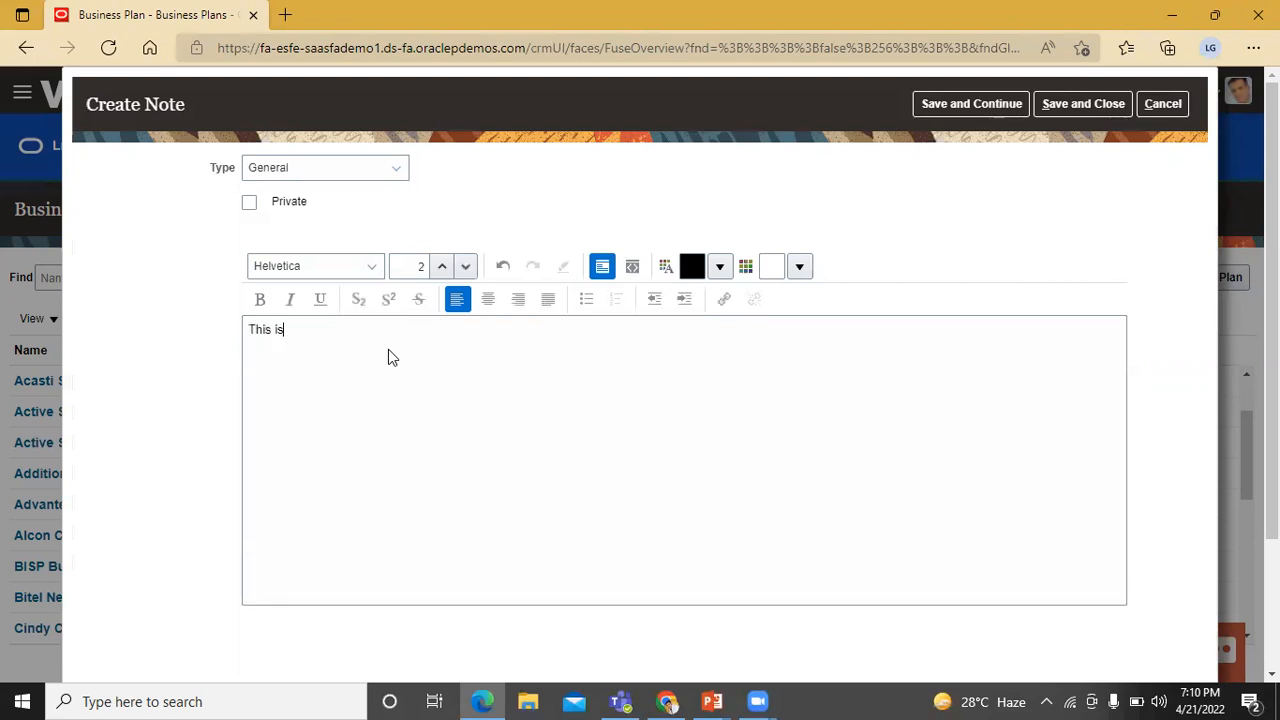
{"action": "type", "text": " My Business Plan"}
{"action": "key", "text": "BackSpace"}
{"action": "type", "text": "."}
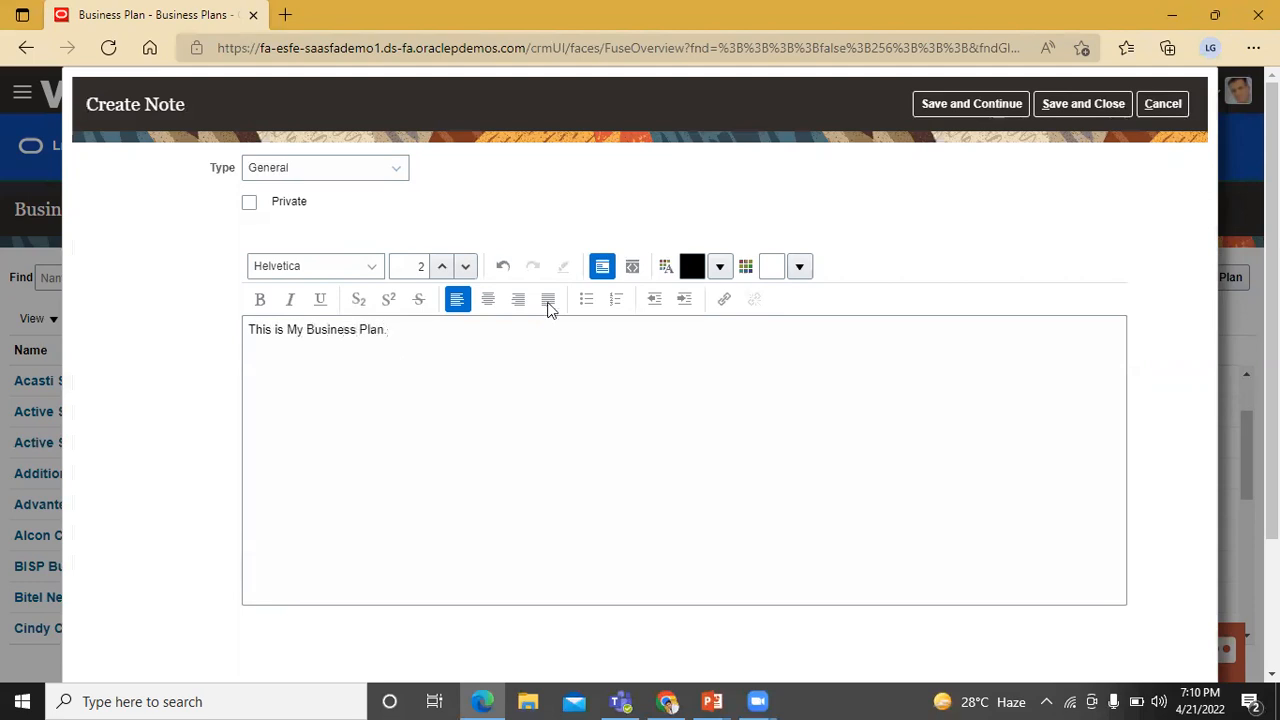
{"action": "left_click", "coordinate": [1081, 107]}
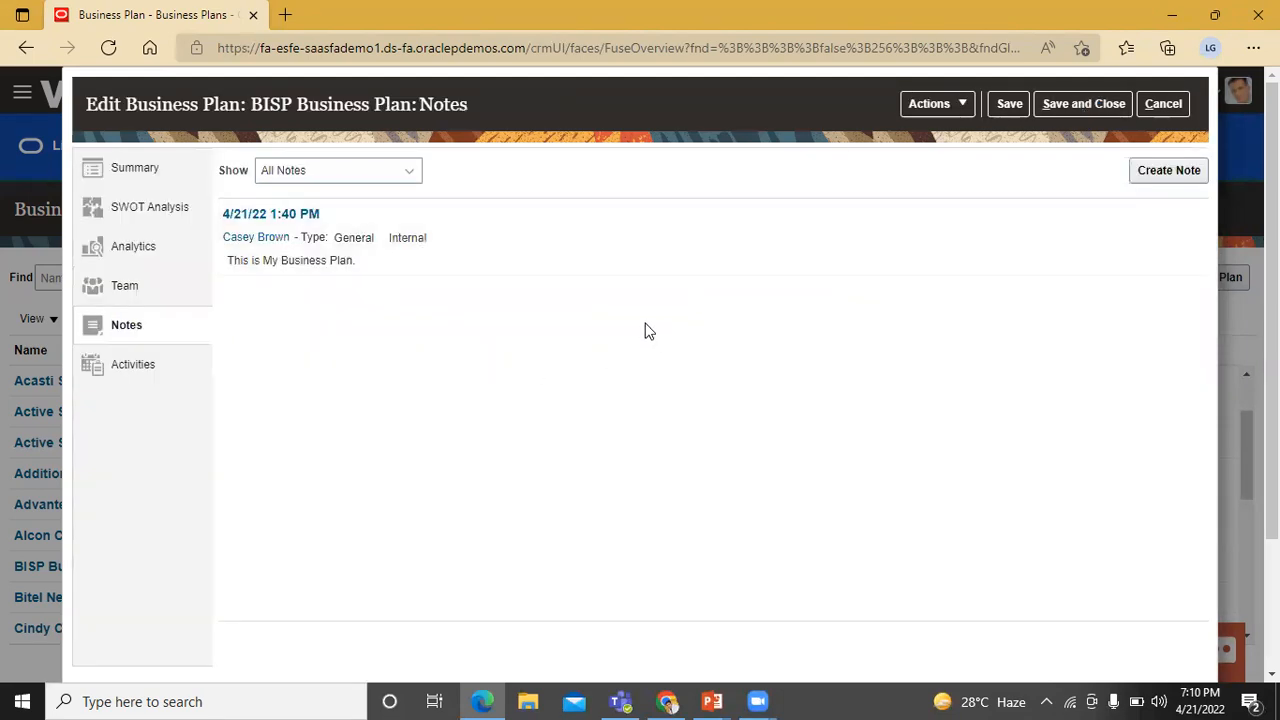
- Review the plan's activities, then save and close the business plan
{"action": "left_click", "coordinate": [133, 366]}
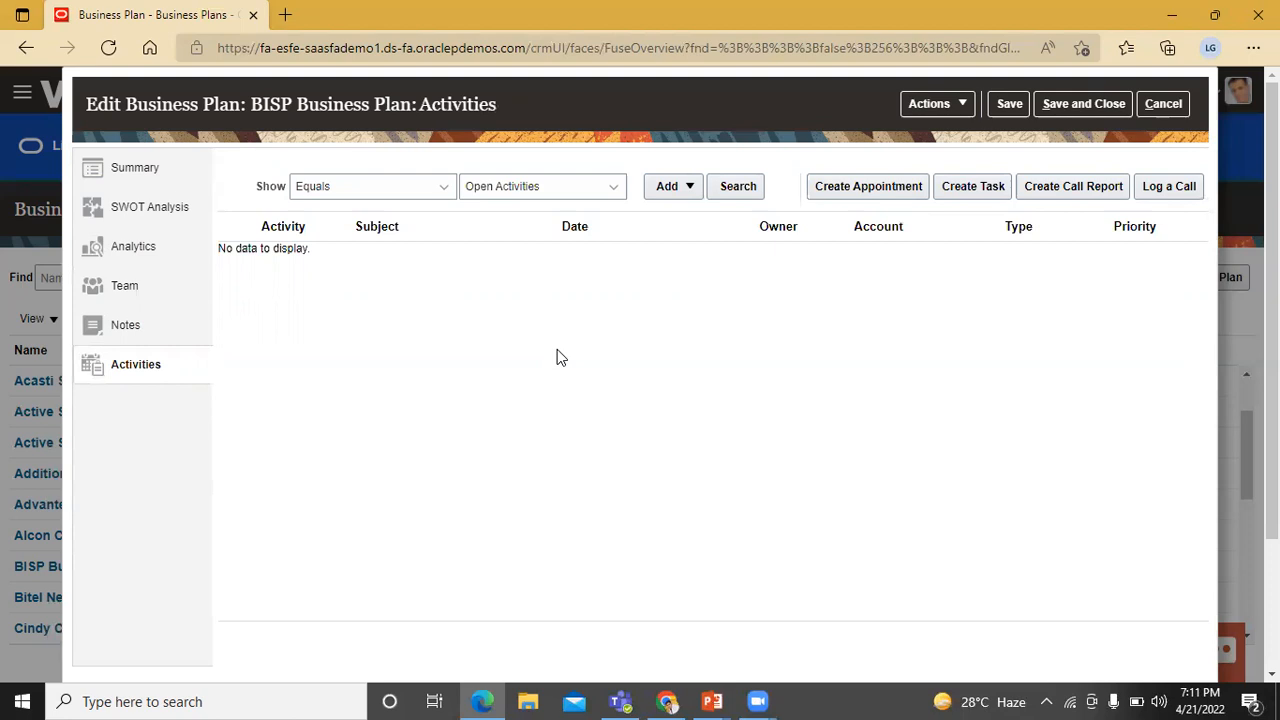
{"action": "left_click", "coordinate": [1089, 107]}
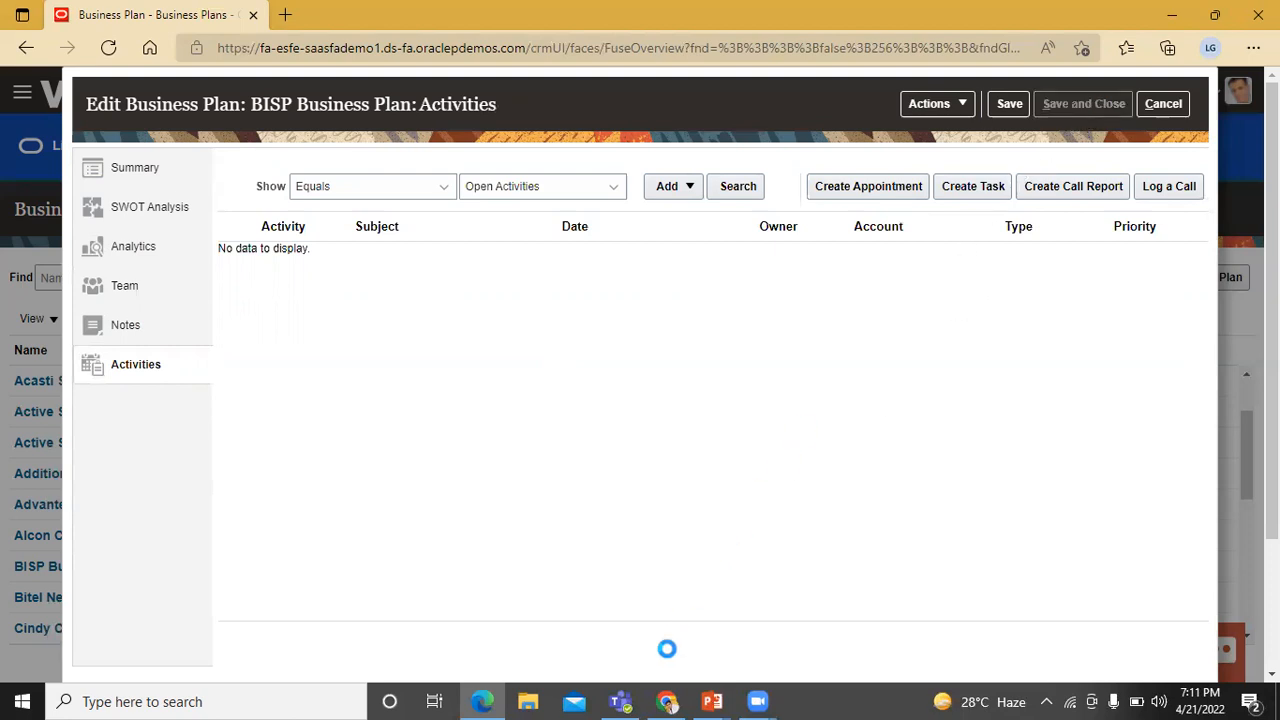